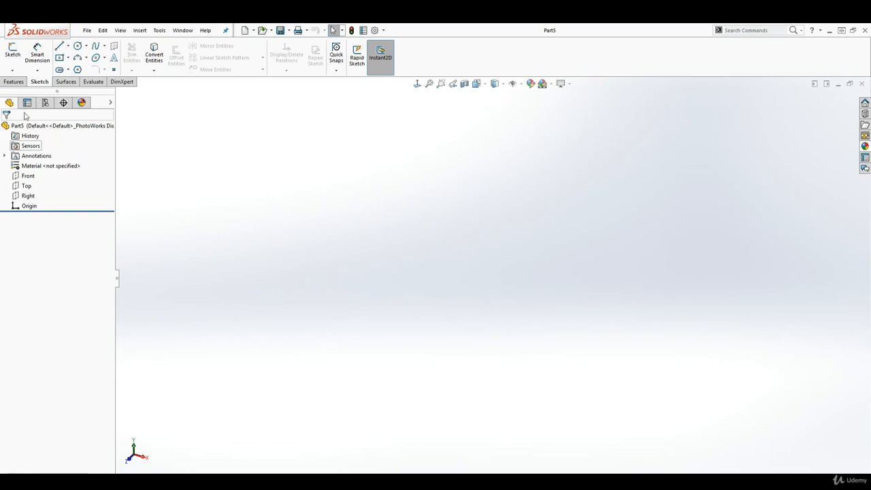
- Start a new sketch in Part5 from the Sketch tab so a plane can be chosen
{"action": "left_click", "coordinate": [12, 53]}
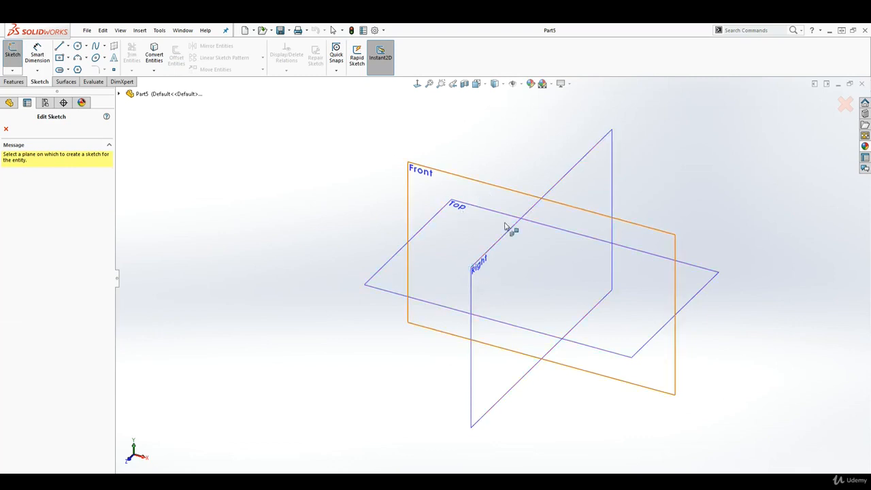
- Sketch on the Front plane, drawing a four-line open chain from the origin, then end the Line tool
{"action": "left_click", "coordinate": [119, 93]}
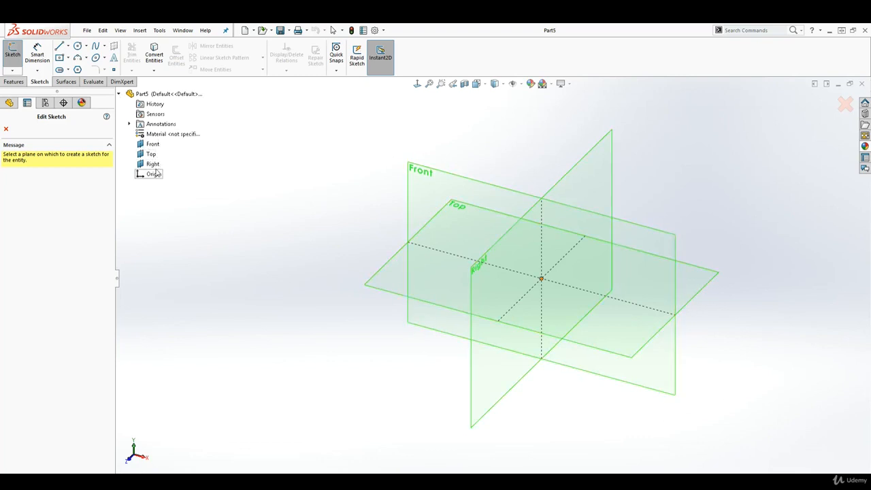
{"action": "left_click", "coordinate": [417, 175]}
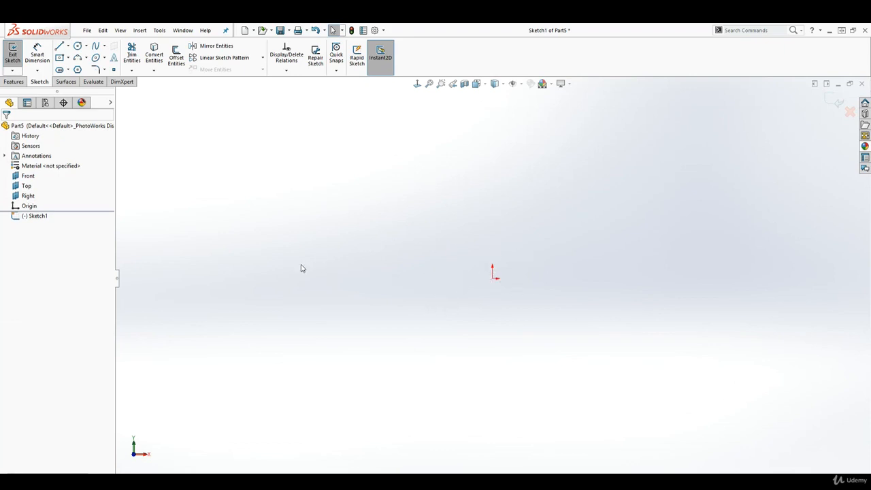
{"action": "left_click", "coordinate": [59, 45]}
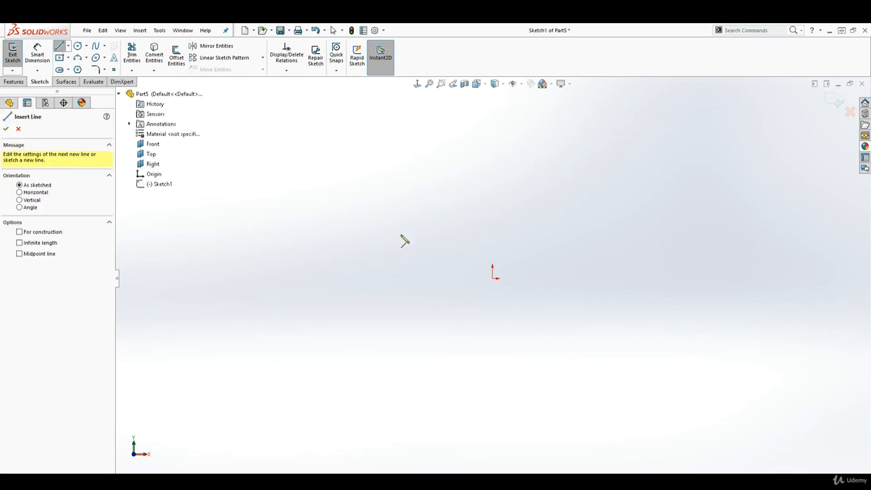
{"action": "left_click", "coordinate": [492, 279]}
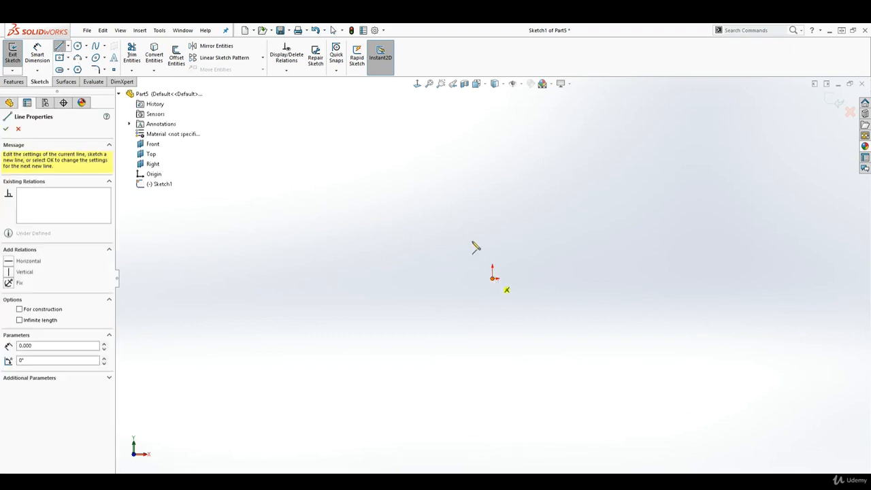
{"action": "left_click", "coordinate": [460, 192]}
{"action": "left_click", "coordinate": [562, 178]}
{"action": "left_click", "coordinate": [611, 245]}
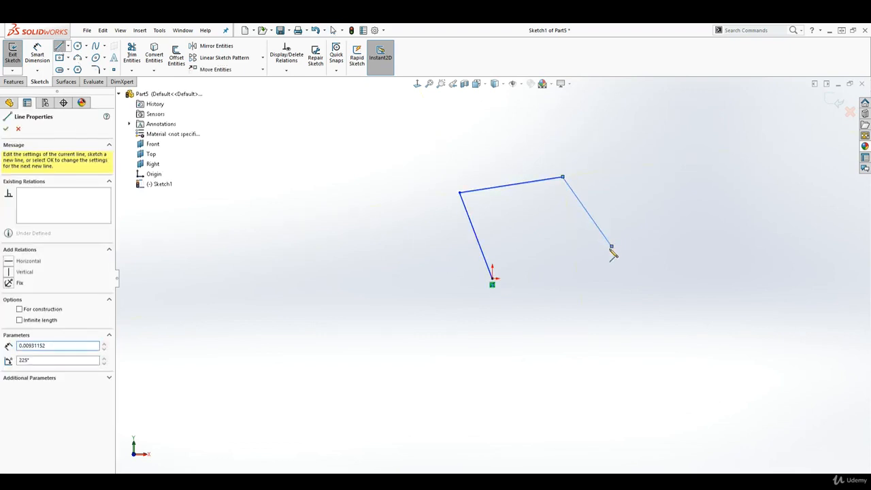
{"action": "left_click", "coordinate": [562, 336]}
{"action": "right_click", "coordinate": [495, 283]}
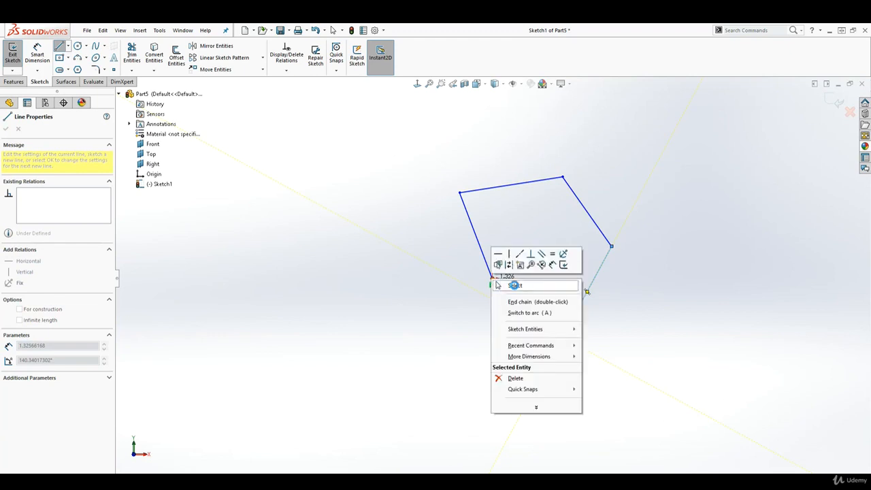
{"action": "left_click", "coordinate": [513, 286]}
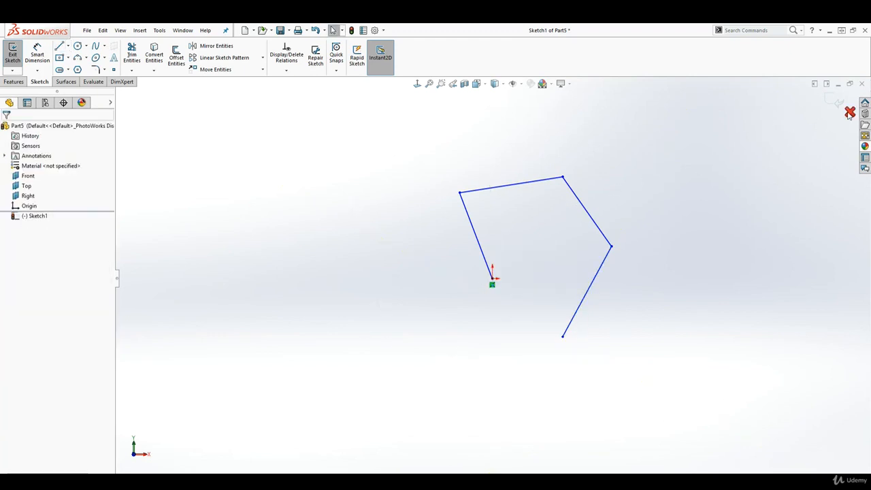
- Exit Sketch1 and discard its changes
{"action": "left_click", "coordinate": [849, 112]}
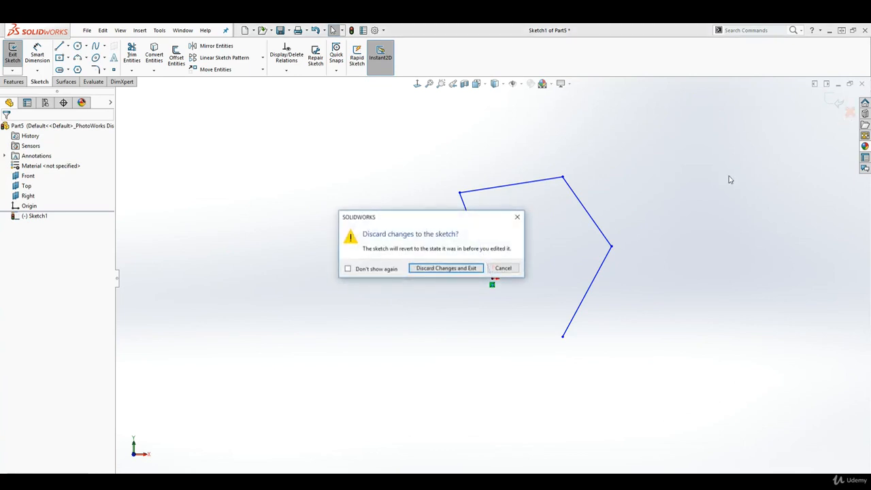
{"action": "left_click", "coordinate": [440, 269]}
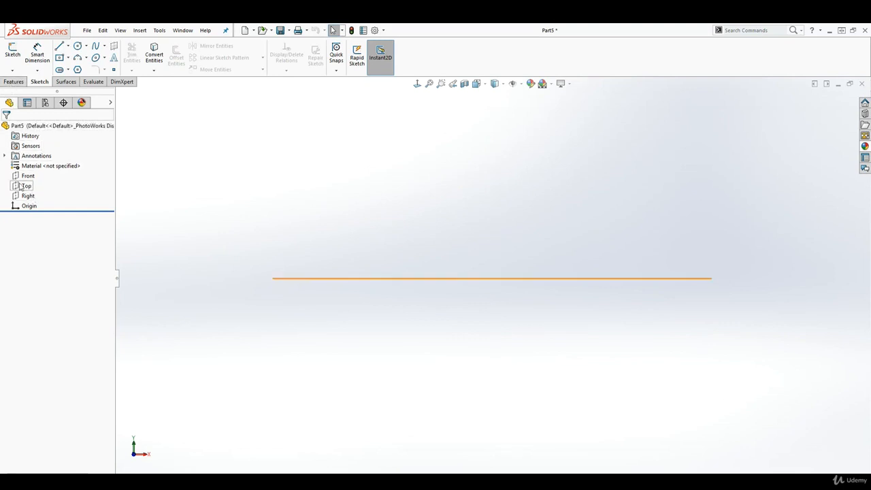
- Start a new reference plane using the Front plane as its reference
{"action": "left_click", "coordinate": [14, 81]}
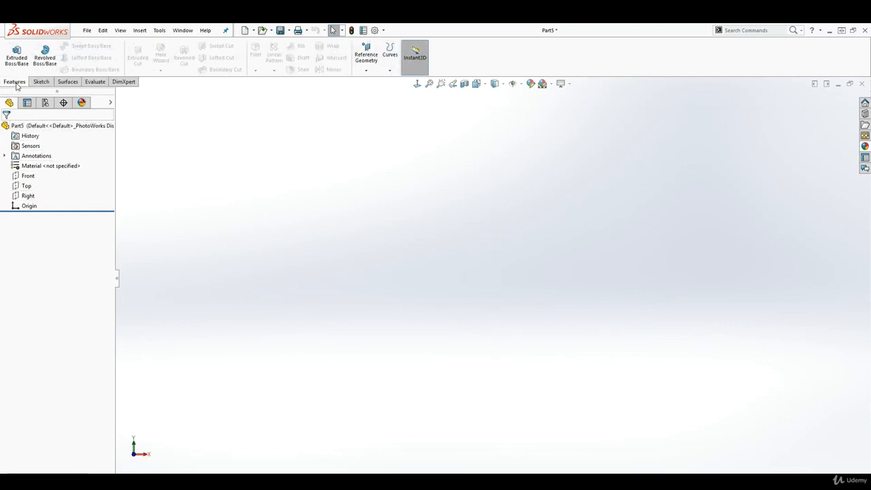
{"action": "left_click", "coordinate": [368, 55]}
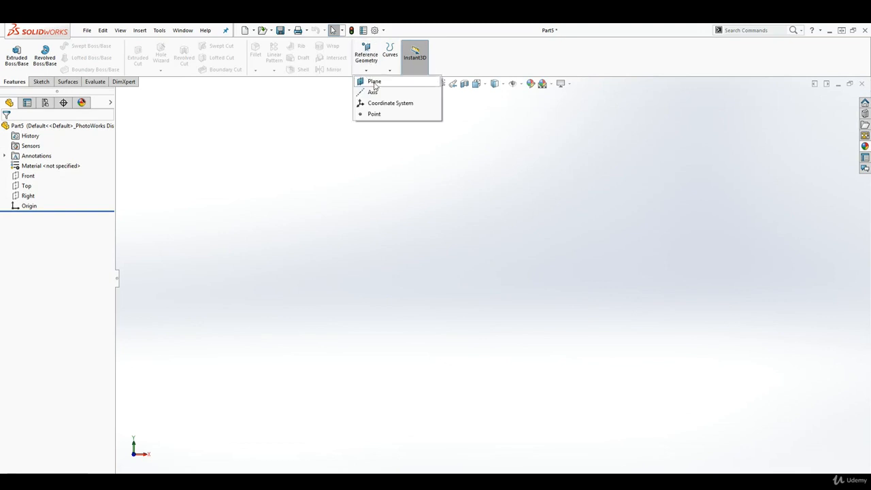
{"action": "left_click", "coordinate": [374, 82]}
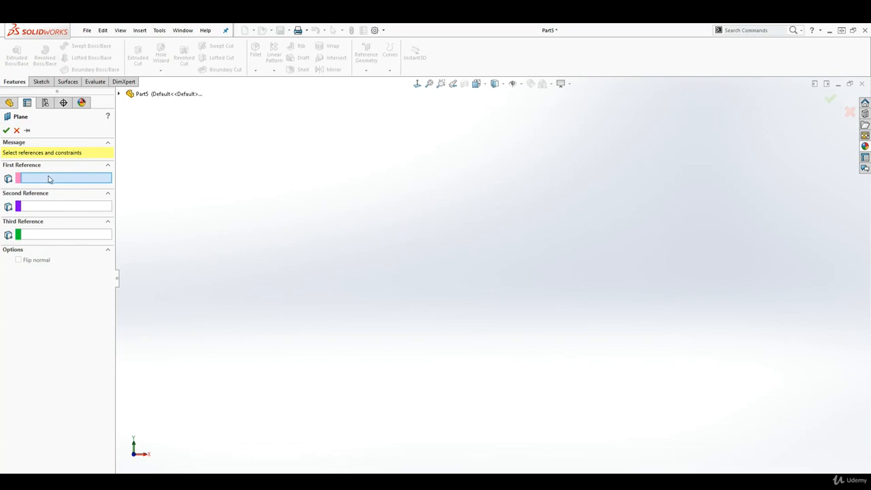
{"action": "left_click", "coordinate": [118, 95]}
{"action": "left_click", "coordinate": [151, 144]}
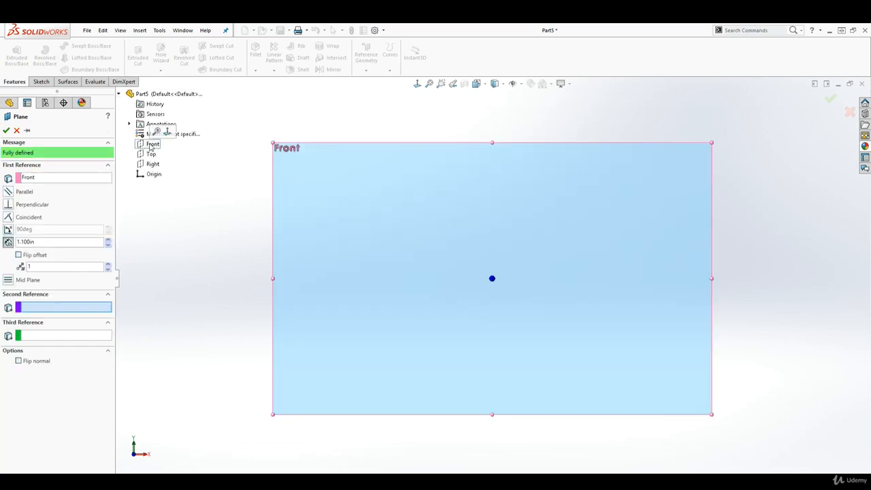
{"action": "middle_click_drag", "start_coordinate": [565, 307], "coordinate": [505, 349]}
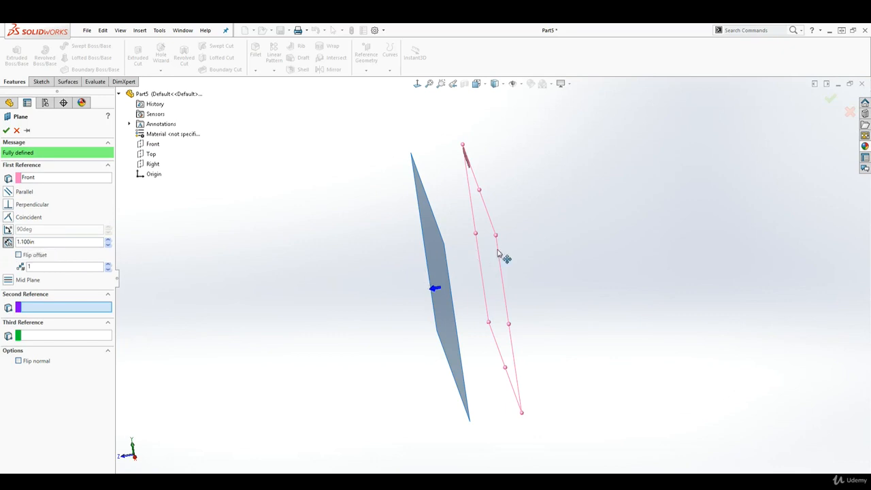
- Try different offset distances for the plane and flip its side twice
{"action": "left_click", "coordinate": [107, 240]}
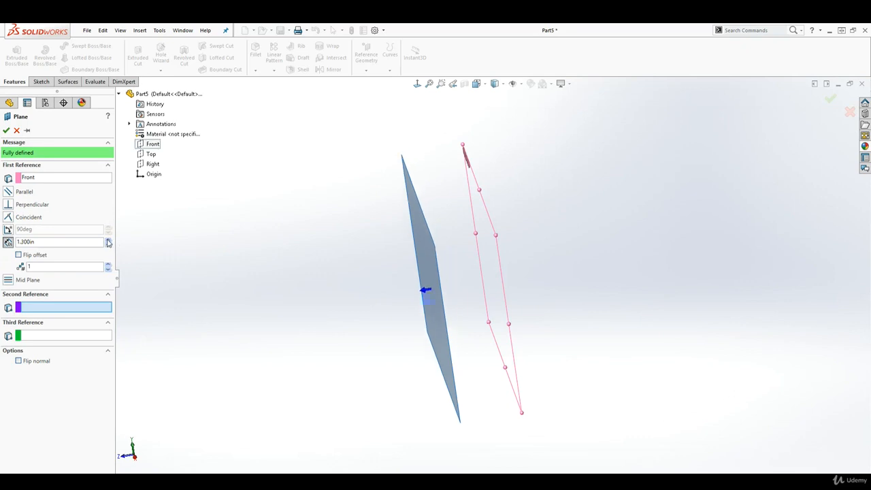
{"action": "left_click", "coordinate": [108, 246]}
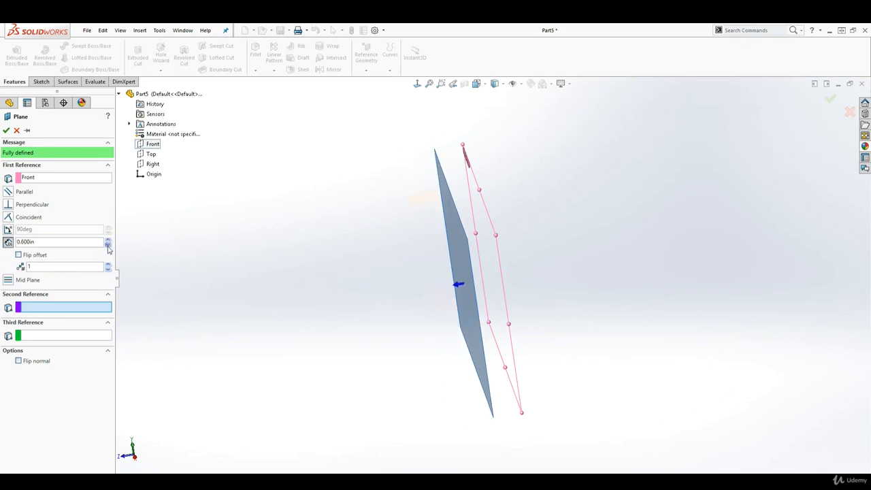
{"action": "left_click", "coordinate": [109, 240]}
{"action": "left_click", "coordinate": [108, 241]}
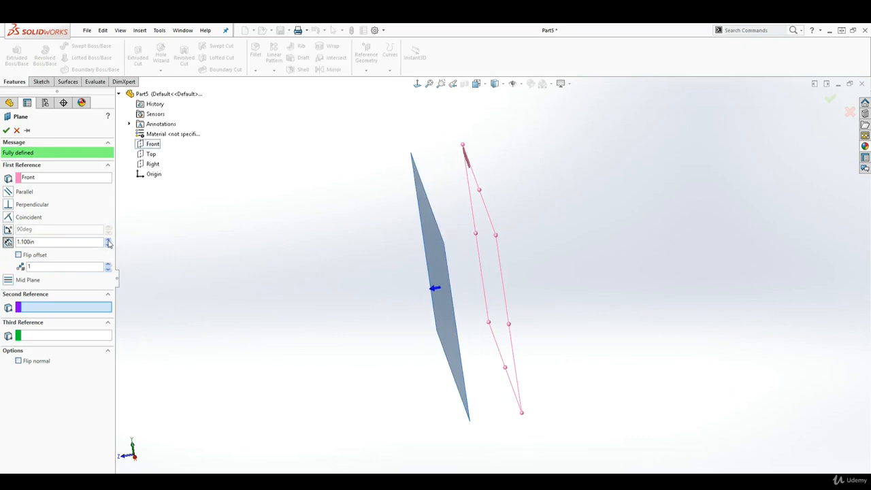
{"action": "left_click", "coordinate": [107, 246]}
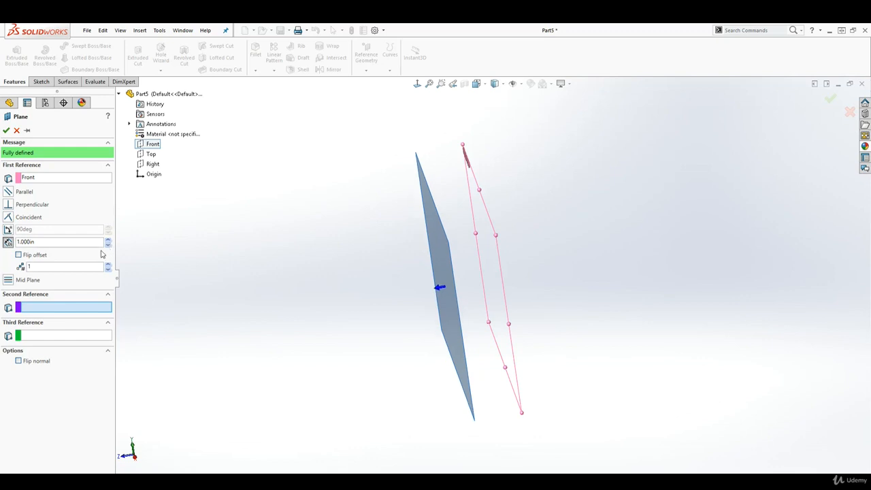
{"action": "left_click", "coordinate": [19, 255]}
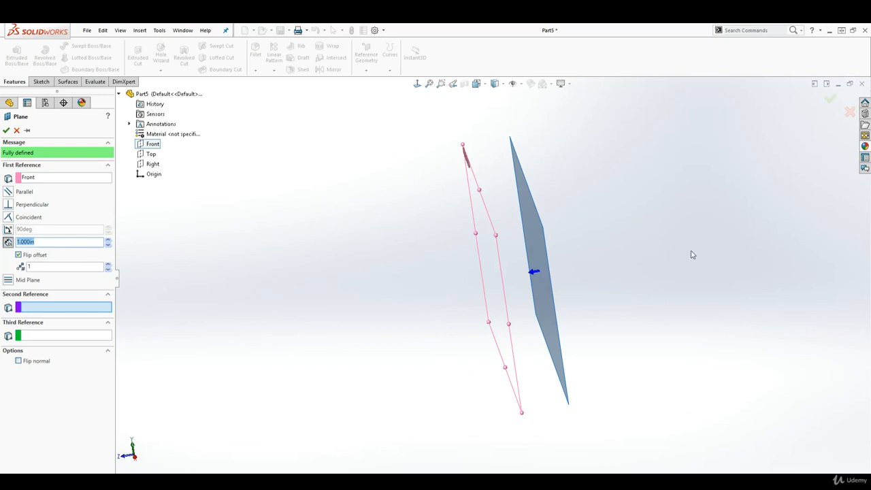
{"action": "left_click", "coordinate": [108, 246]}
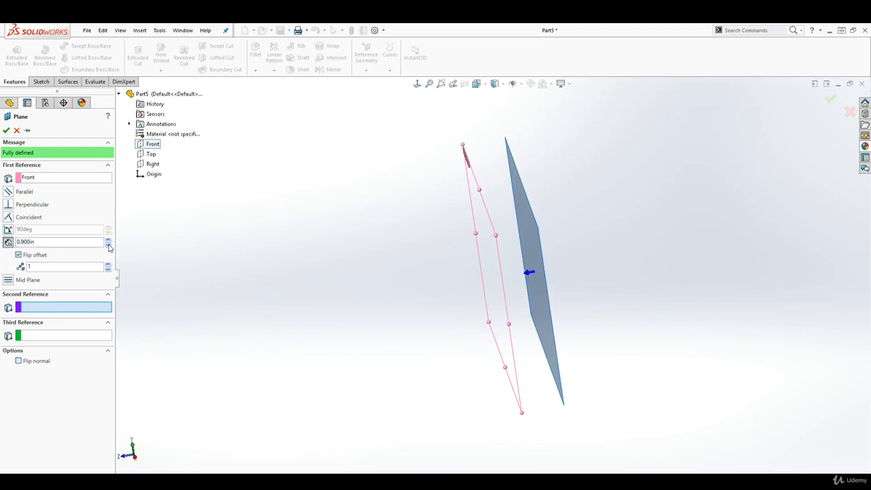
{"action": "left_click", "coordinate": [108, 240]}
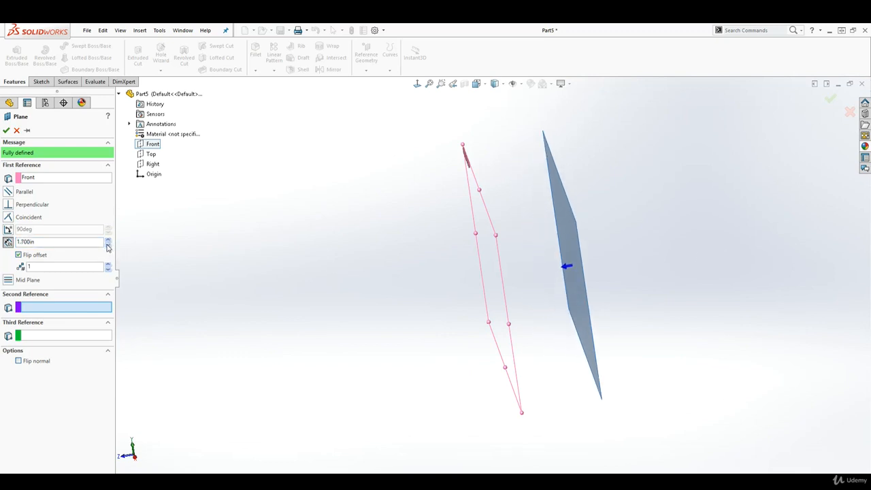
{"action": "left_click", "coordinate": [107, 246]}
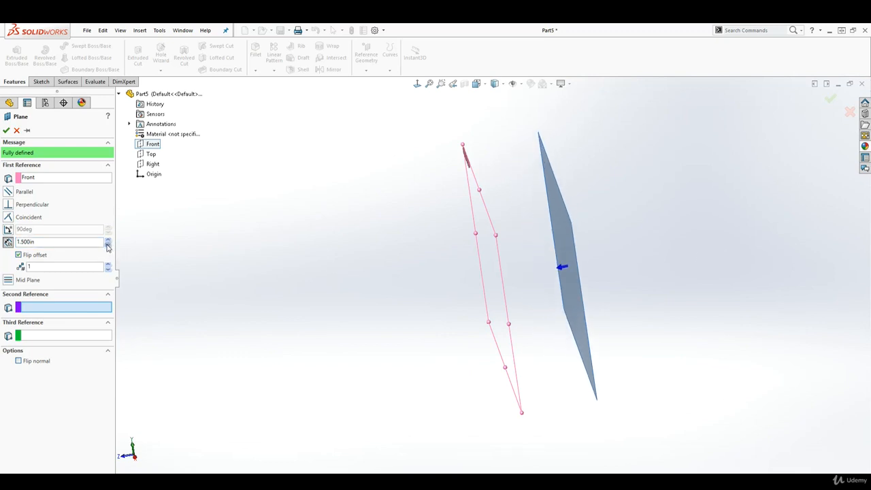
{"action": "left_click", "coordinate": [19, 255]}
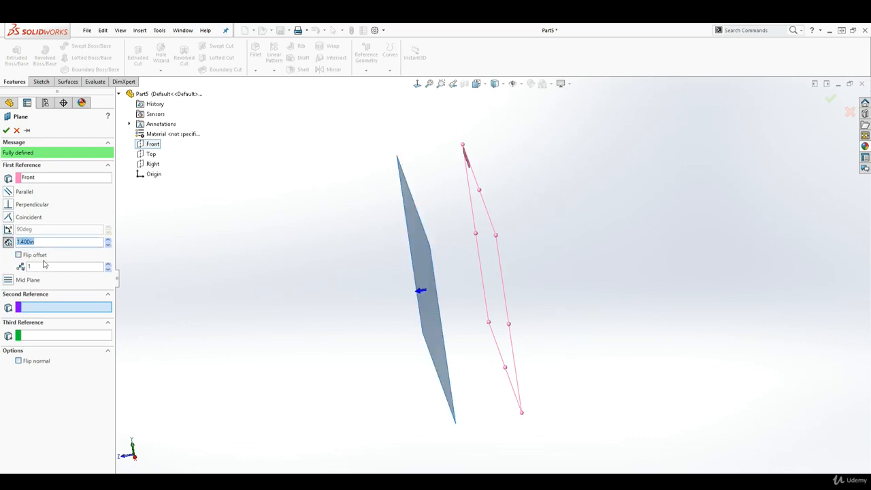
- Set six planes at a 1.500in offset and create Plane1 through Plane6
{"action": "left_click", "coordinate": [108, 265]}
{"action": "left_click", "coordinate": [108, 265]}
{"action": "left_click", "coordinate": [108, 265]}
{"action": "left_click", "coordinate": [108, 266]}
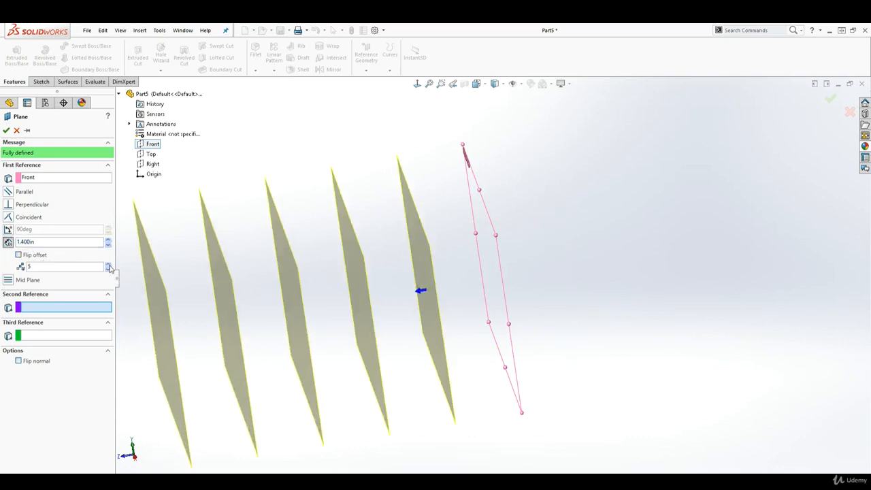
{"action": "left_click", "coordinate": [108, 265]}
{"action": "scroll", "coordinate": [341, 313], "scroll_direction": "up", "scroll_amount": 2}
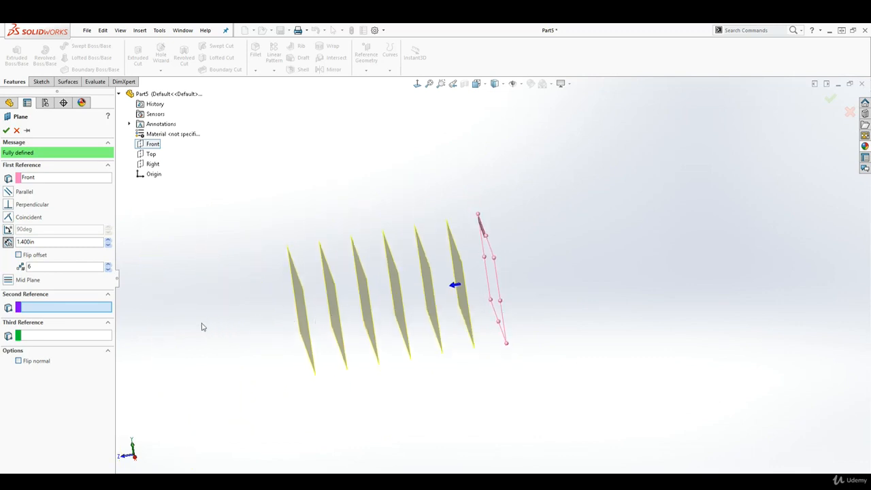
{"action": "double_click", "coordinate": [41, 242]}
{"action": "type", "text": "1.5"}
{"action": "key", "text": "Return"}
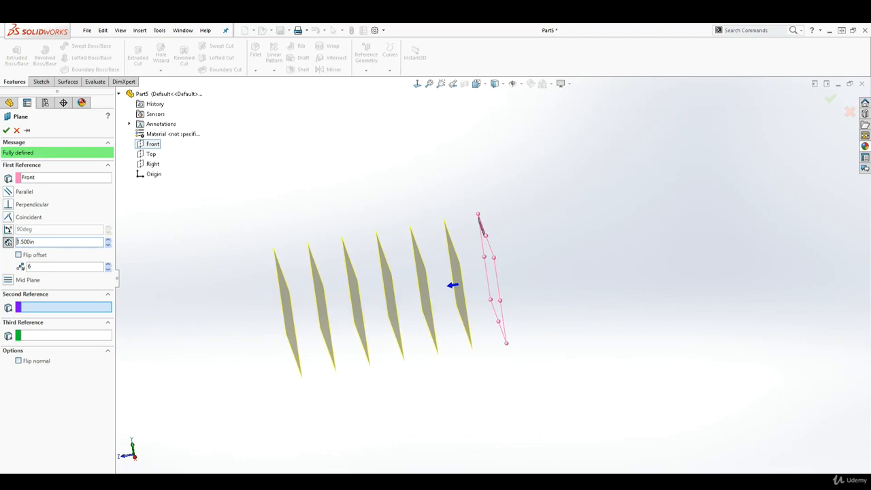
{"action": "left_click", "coordinate": [6, 130]}
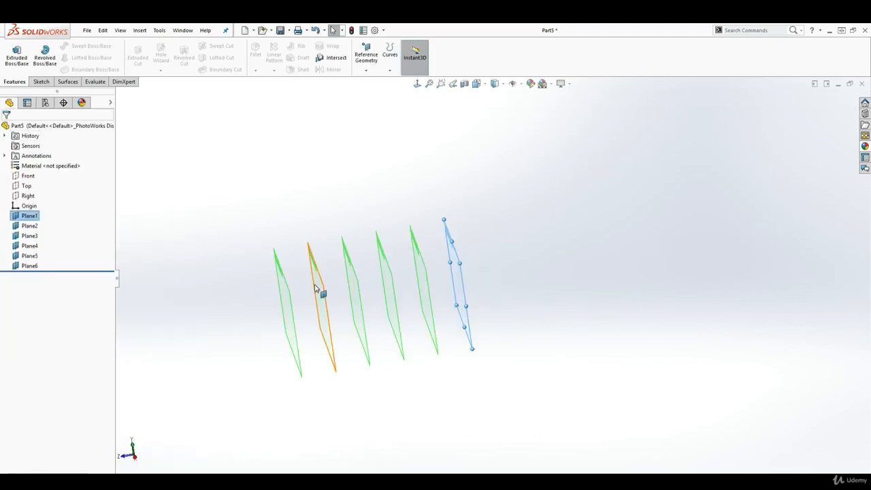
- Select the Front plane and bring up the sketching tools
{"action": "middle_click_drag", "start_coordinate": [344, 296], "coordinate": [356, 317]}
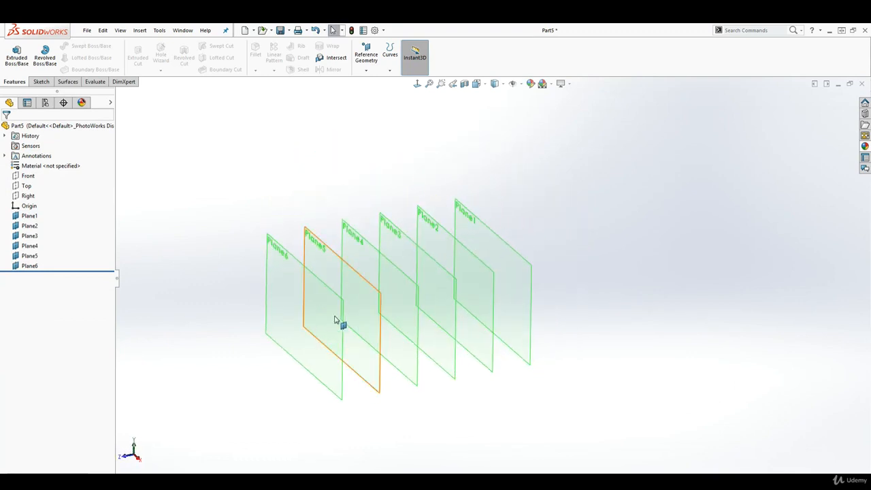
{"action": "left_click", "coordinate": [27, 176]}
{"action": "left_click", "coordinate": [40, 82]}
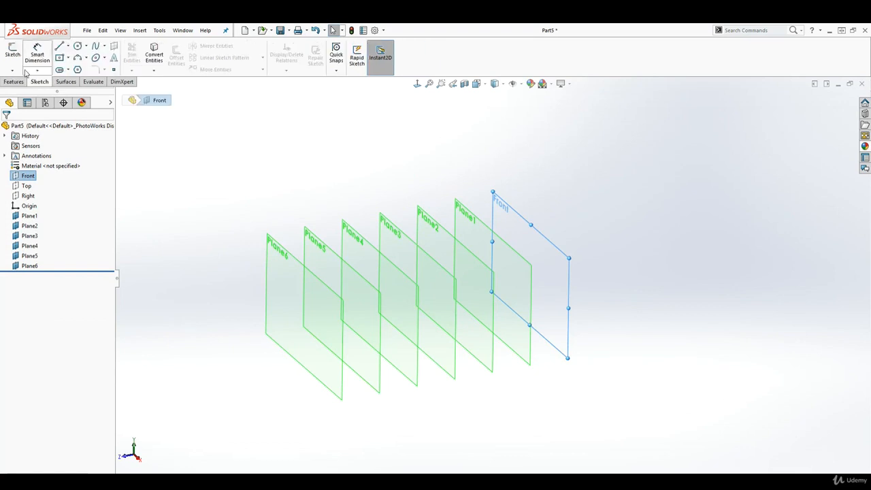
- Create Sketch2 on Front with a horizontal midpoint line centred on the origin, about 2.956 long
{"action": "left_click", "coordinate": [12, 52]}
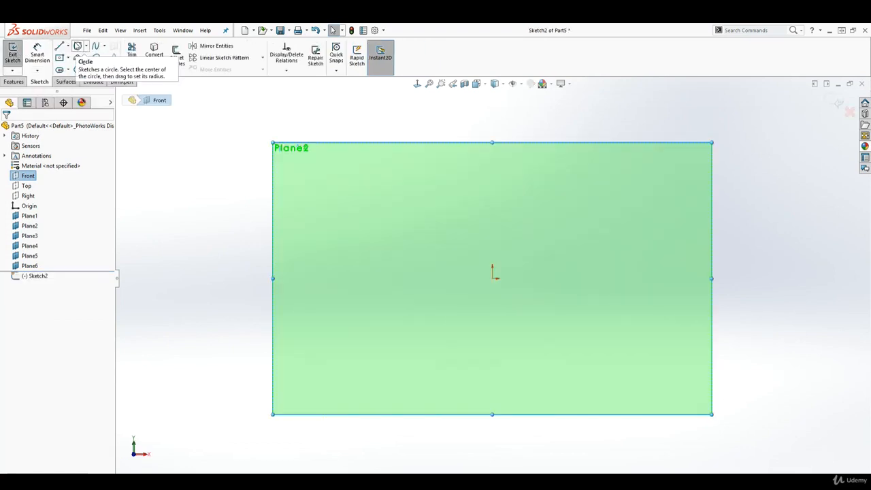
{"action": "left_click", "coordinate": [60, 46]}
{"action": "key", "text": "Escape"}
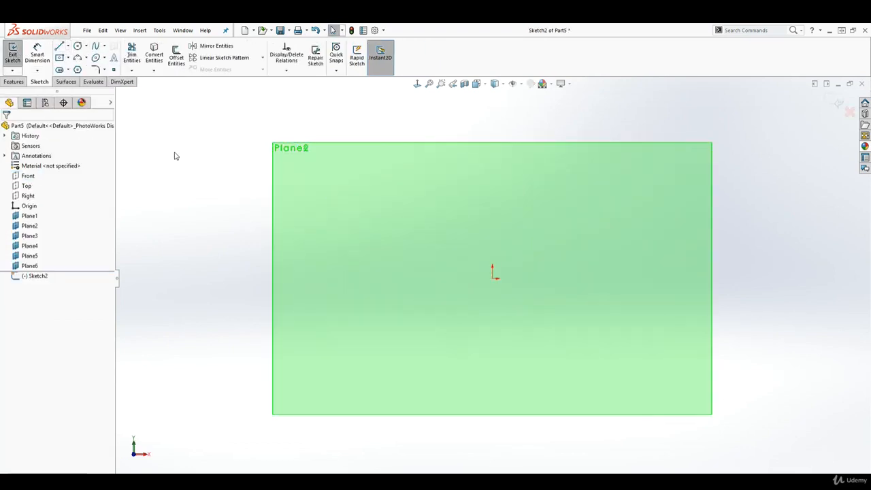
{"action": "left_click", "coordinate": [68, 45]}
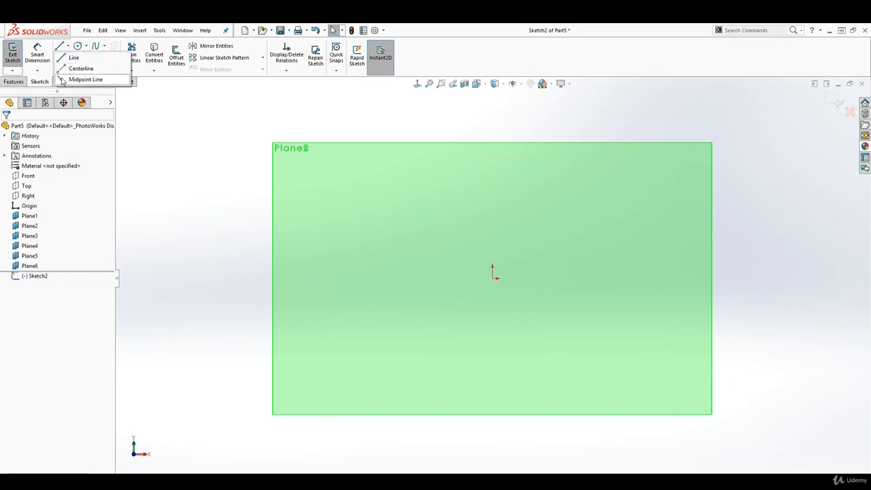
{"action": "left_click", "coordinate": [82, 80]}
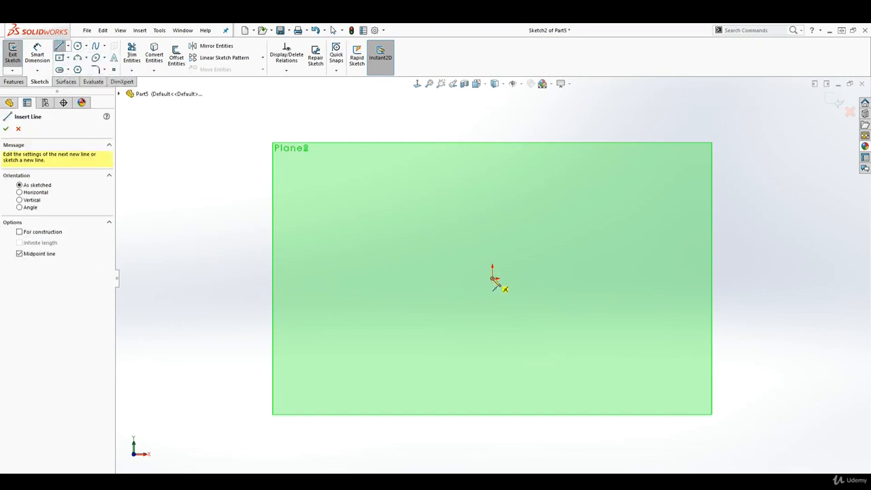
{"action": "left_click", "coordinate": [493, 278]}
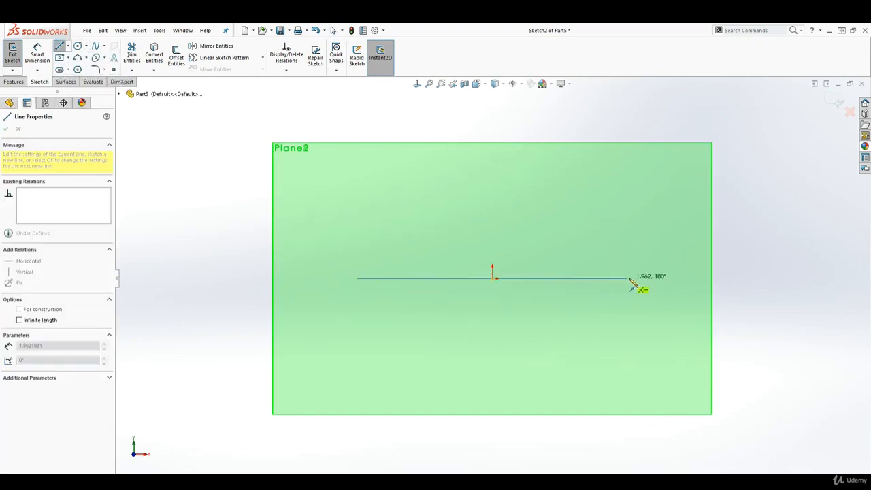
{"action": "left_click", "coordinate": [698, 279]}
{"action": "key", "text": "Escape"}
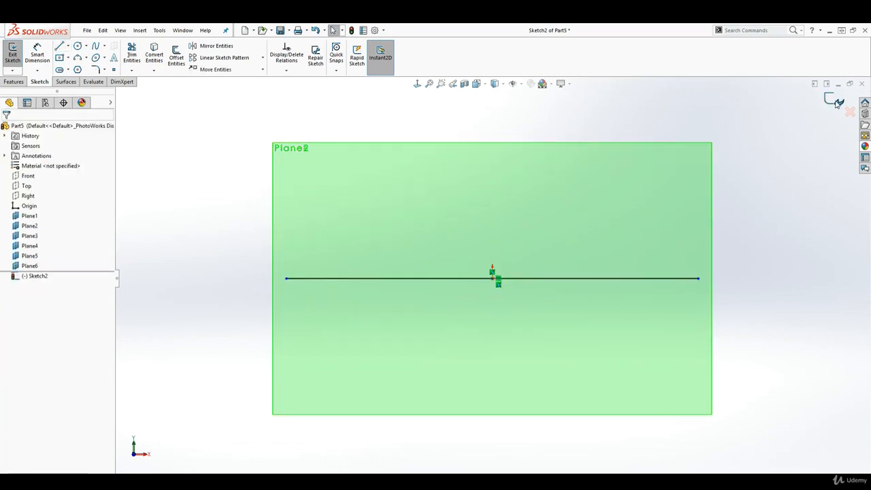
{"action": "left_click", "coordinate": [838, 102]}
{"action": "middle_click_drag", "start_coordinate": [798, 201], "coordinate": [693, 267]}
{"action": "mouse_move", "coordinate": [558, 264]}
{"action": "middle_mouse_down"}
{"action": "mouse_move", "coordinate": [568, 254]}
{"action": "mouse_move", "coordinate": [558, 270]}
{"action": "middle_mouse_up"}
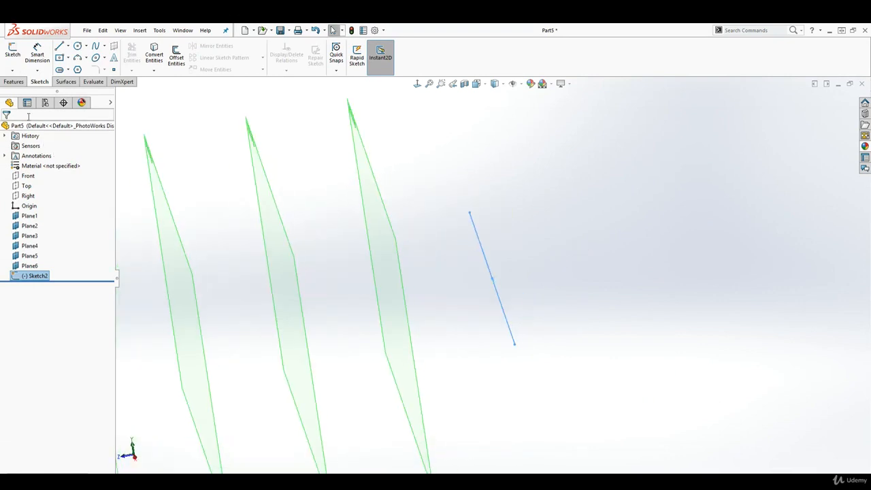
{"action": "left_click", "coordinate": [13, 81]}
- Create Plane7 perpendicular to the Front plane and passing through Line1 of Sketch2
{"action": "left_click", "coordinate": [367, 61]}
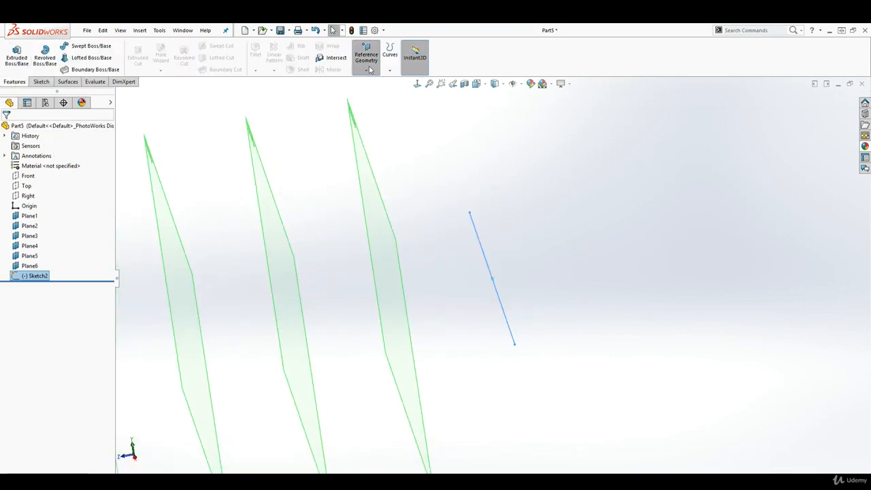
{"action": "left_click", "coordinate": [373, 80]}
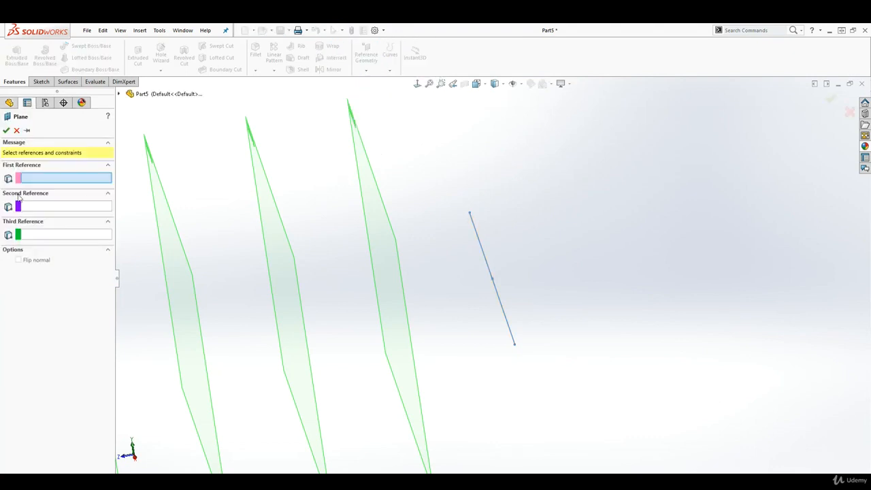
{"action": "scroll", "coordinate": [141, 243], "scroll_direction": "up", "scroll_amount": 2}
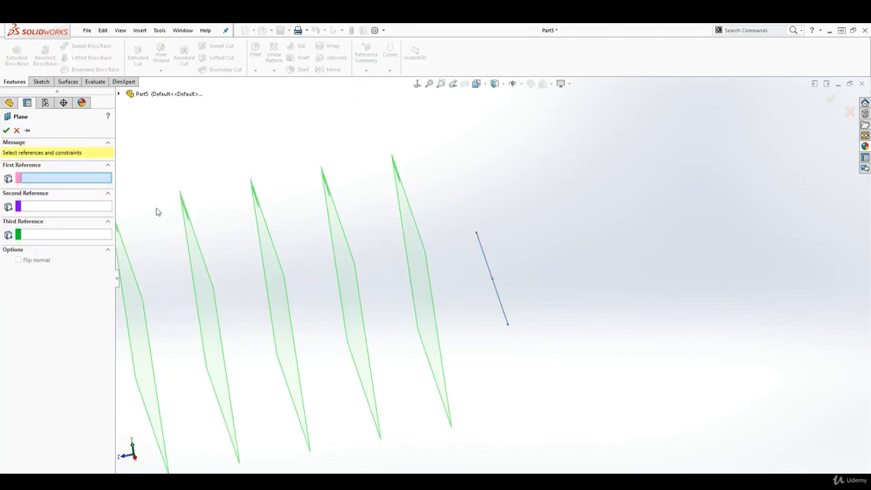
{"action": "left_click", "coordinate": [119, 95]}
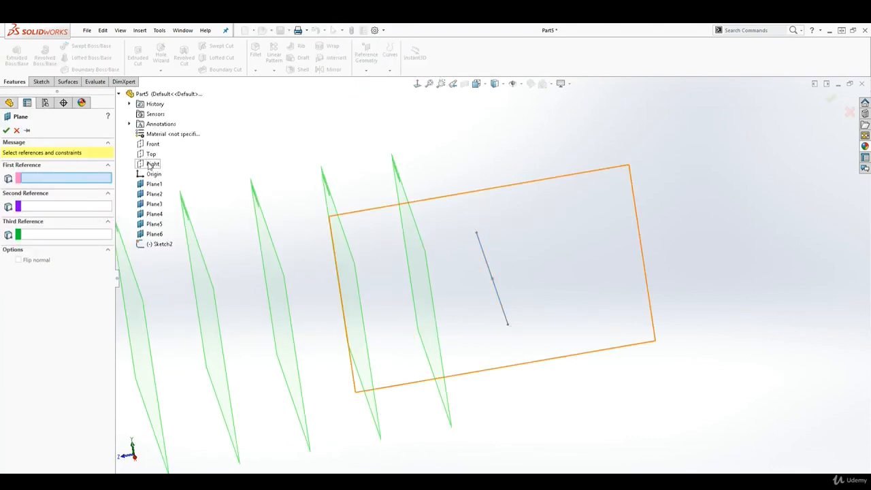
{"action": "left_click", "coordinate": [151, 144]}
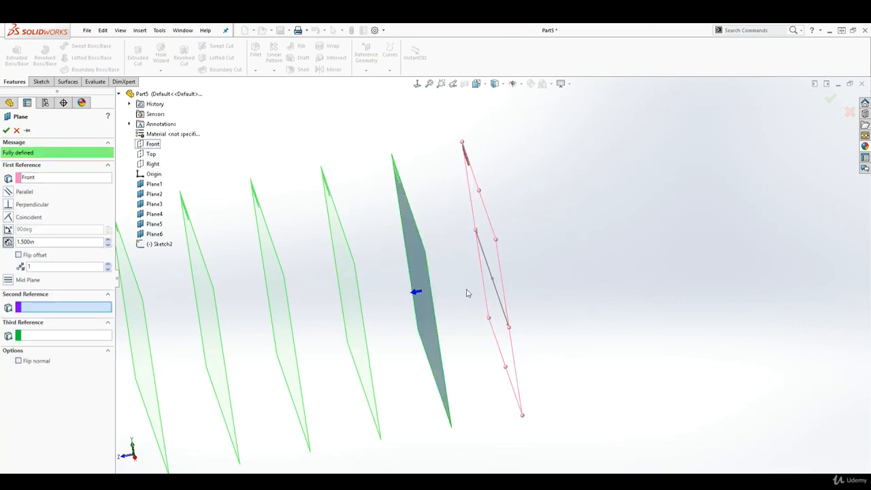
{"action": "scroll", "coordinate": [447, 316], "scroll_direction": "up", "scroll_amount": 3}
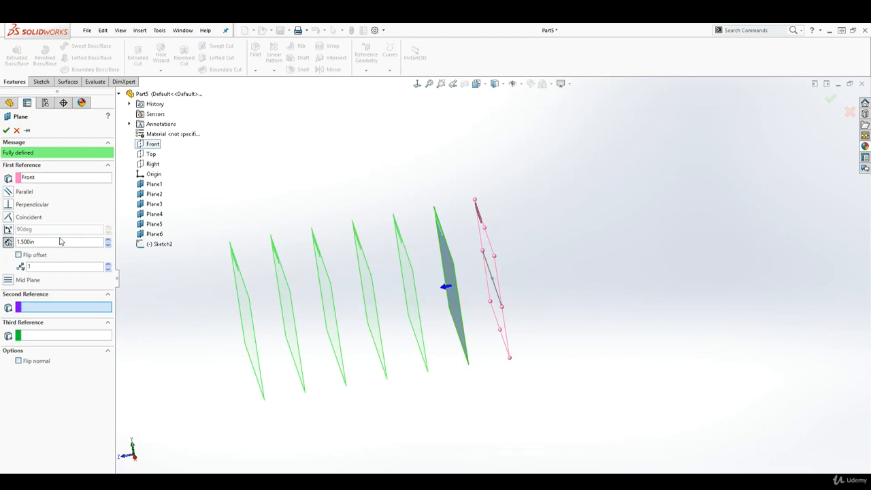
{"action": "left_click", "coordinate": [8, 207]}
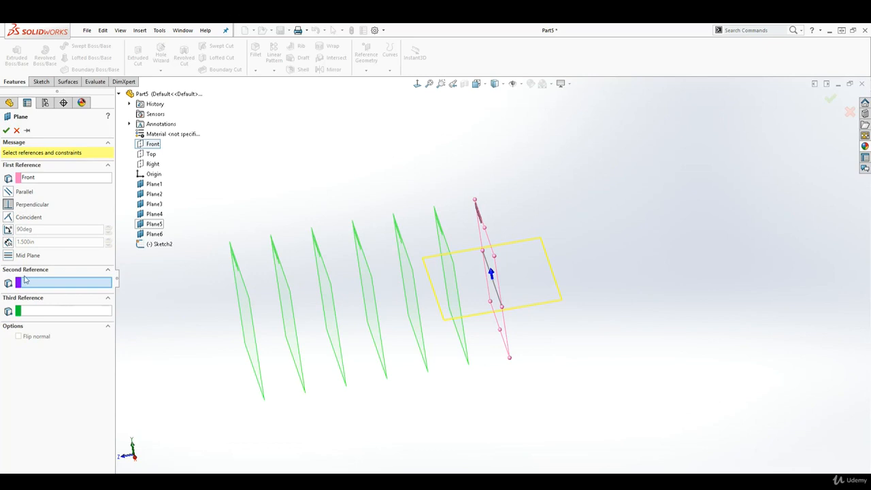
{"action": "left_click", "coordinate": [500, 297]}
{"action": "mouse_move", "coordinate": [576, 347]}
{"action": "middle_mouse_down"}
{"action": "mouse_move", "coordinate": [560, 301]}
{"action": "mouse_move", "coordinate": [585, 352]}
{"action": "mouse_move", "coordinate": [567, 354]}
{"action": "middle_mouse_up"}
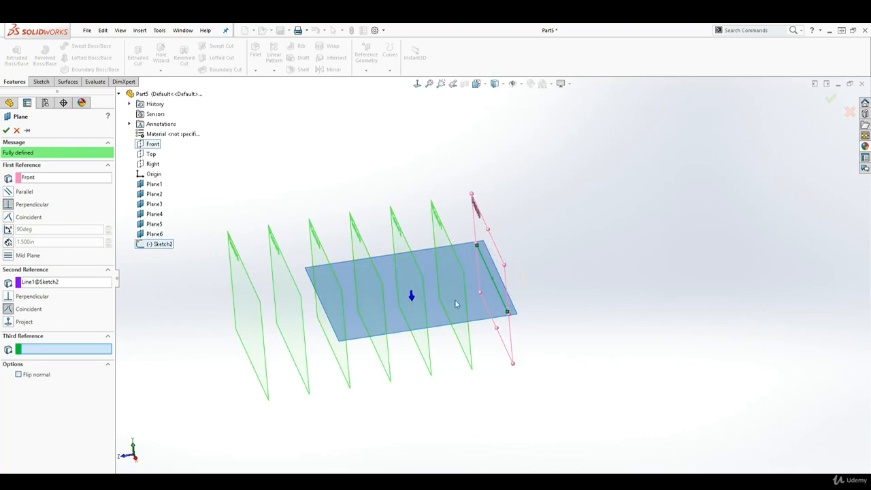
{"action": "left_click", "coordinate": [6, 130]}
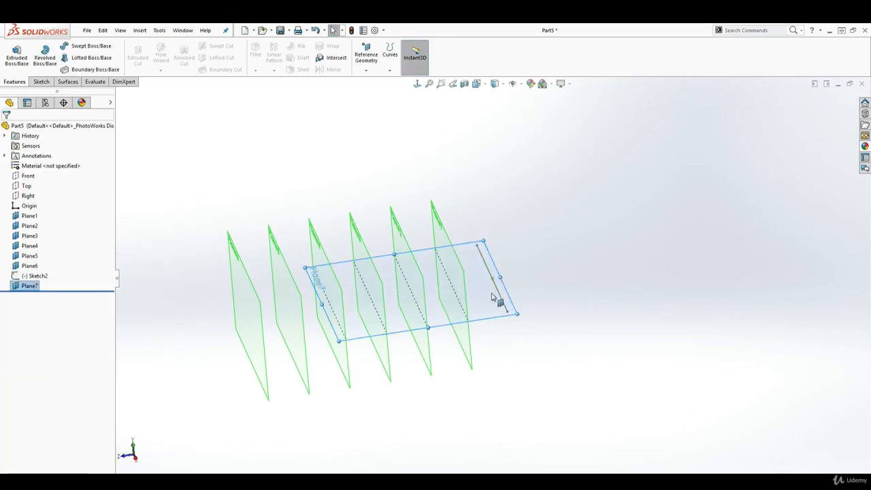
- Clear the selection and launch the reference Plane command again
{"action": "mouse_move", "coordinate": [496, 302]}
{"action": "middle_mouse_down"}
{"action": "mouse_move", "coordinate": [488, 254]}
{"action": "mouse_move", "coordinate": [480, 296]}
{"action": "middle_mouse_up"}
{"action": "middle_click_drag", "start_coordinate": [549, 301], "coordinate": [582, 320]}
{"action": "left_click", "coordinate": [582, 320]}
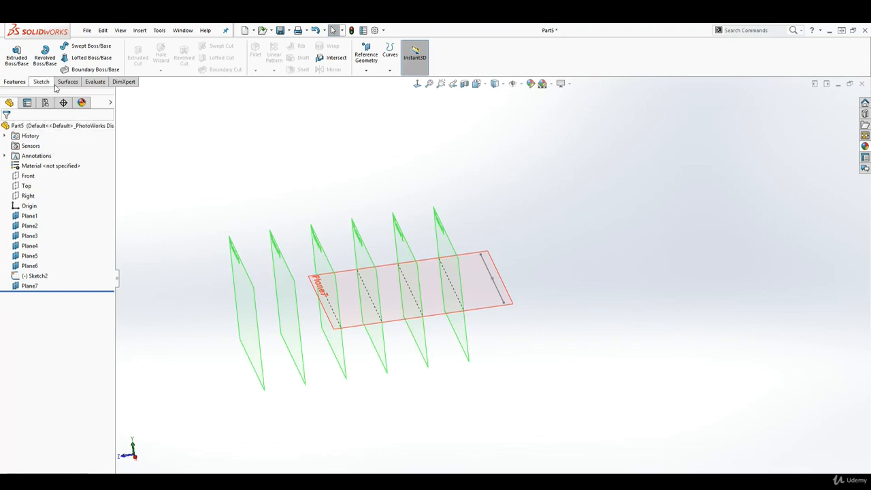
{"action": "left_click", "coordinate": [370, 54]}
{"action": "left_click", "coordinate": [370, 80]}
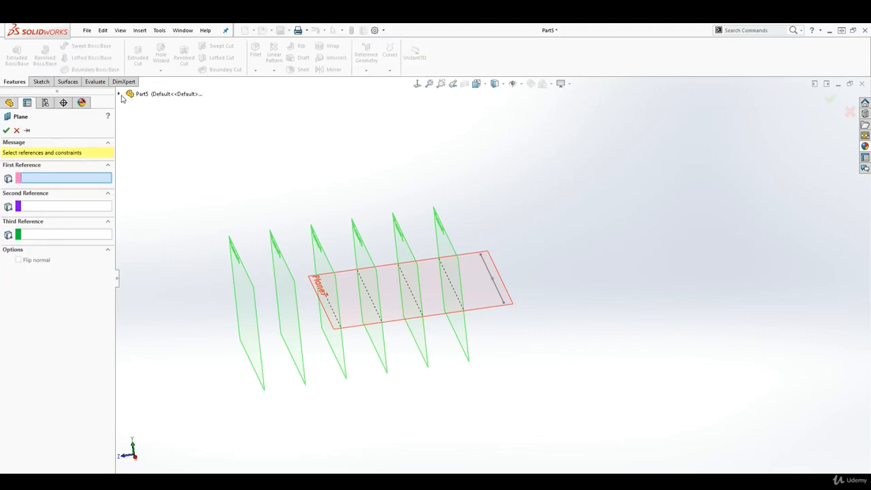
- Create Plane8 through the sketch line at 237° to the Front plane, with offset flipped
{"action": "left_click", "coordinate": [120, 94]}
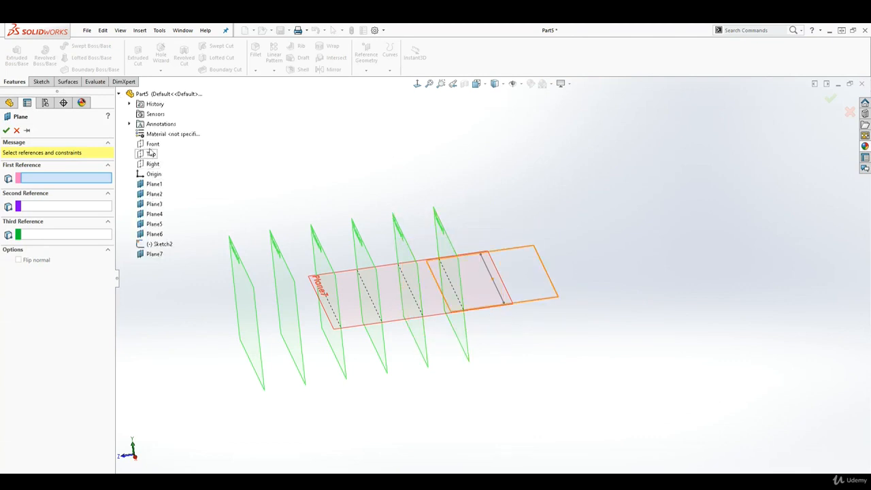
{"action": "left_click", "coordinate": [153, 145]}
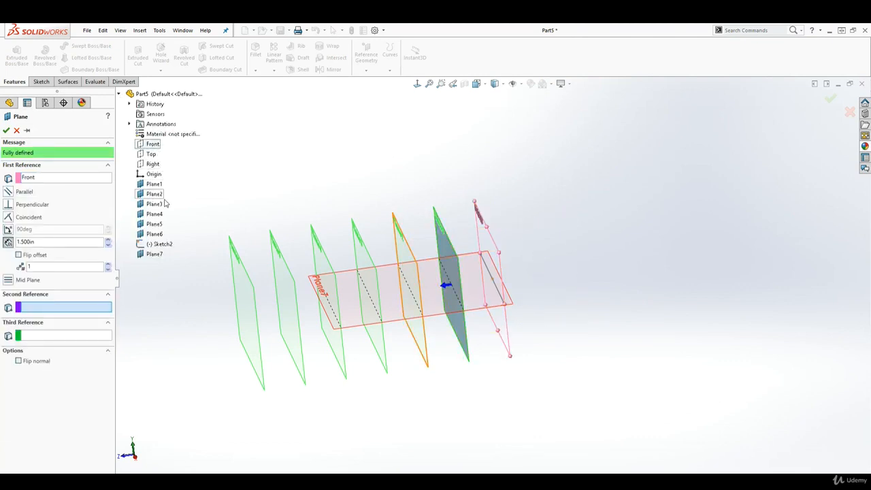
{"action": "left_click", "coordinate": [8, 204]}
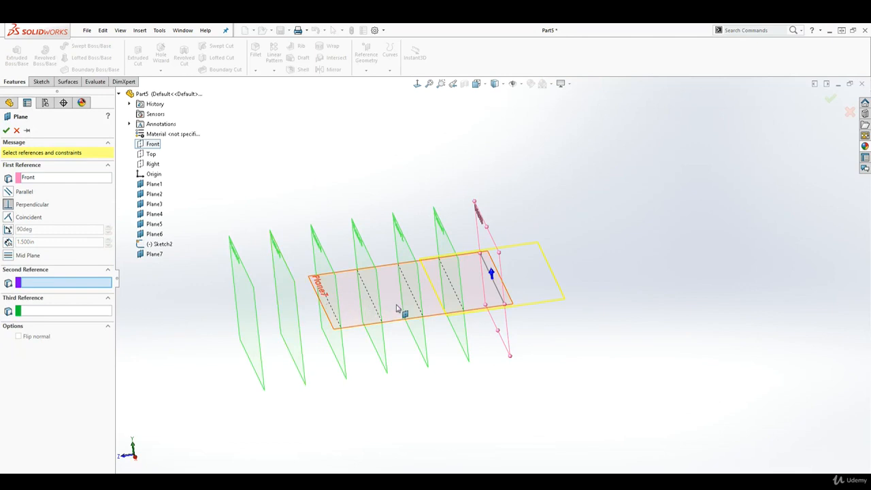
{"action": "left_click", "coordinate": [498, 291]}
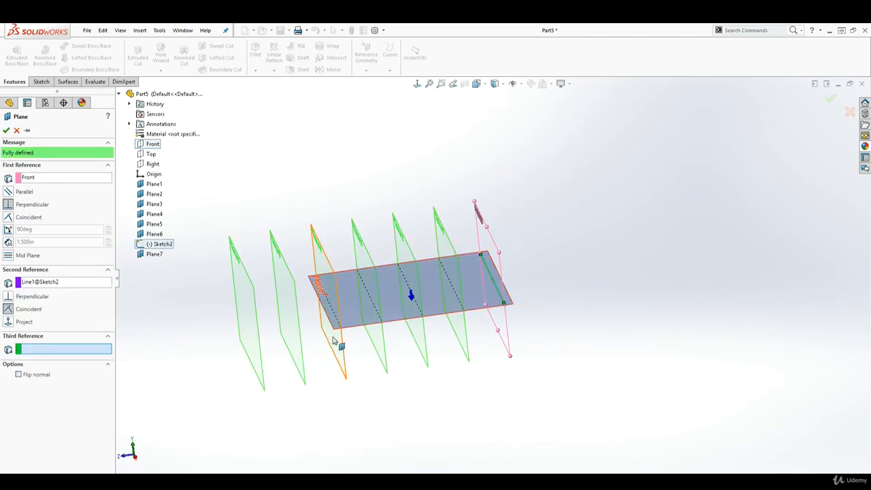
{"action": "left_click", "coordinate": [8, 229]}
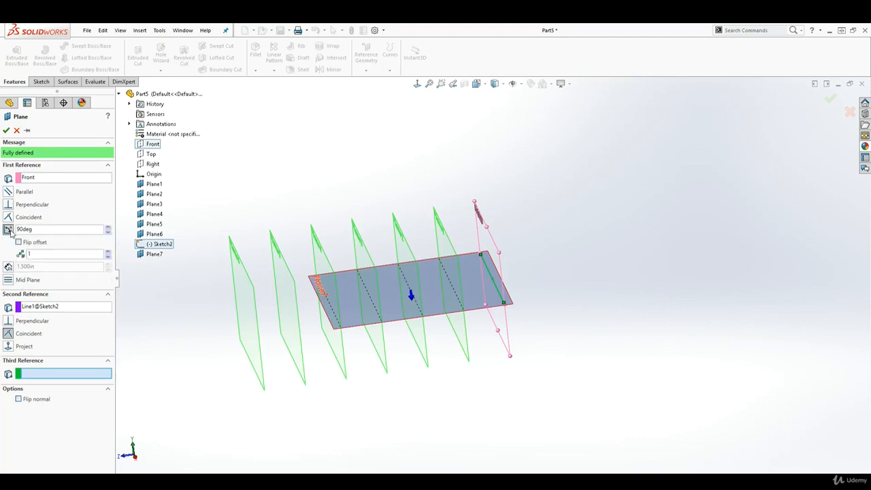
{"action": "left_click", "coordinate": [109, 227]}
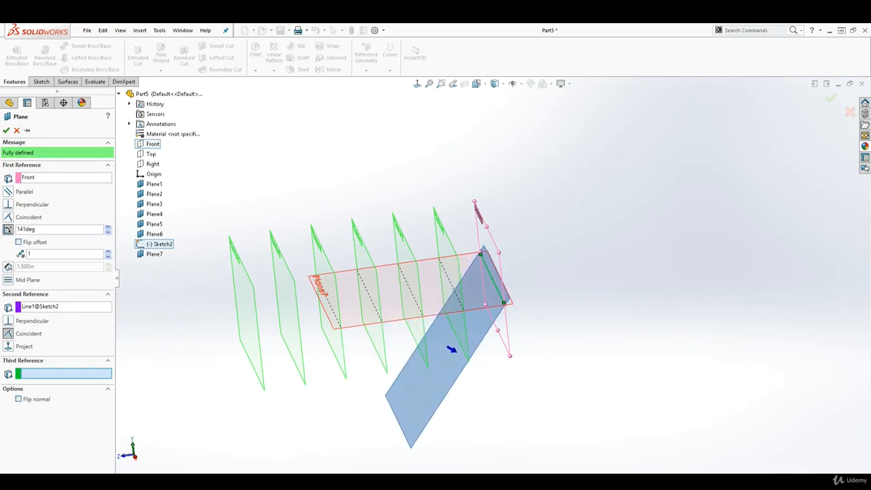
{"action": "left_click", "coordinate": [18, 242]}
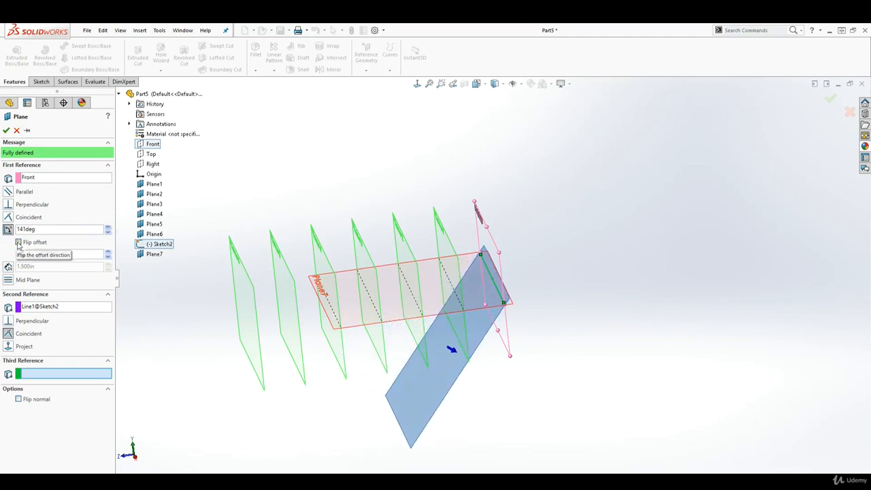
{"action": "left_click", "coordinate": [107, 228]}
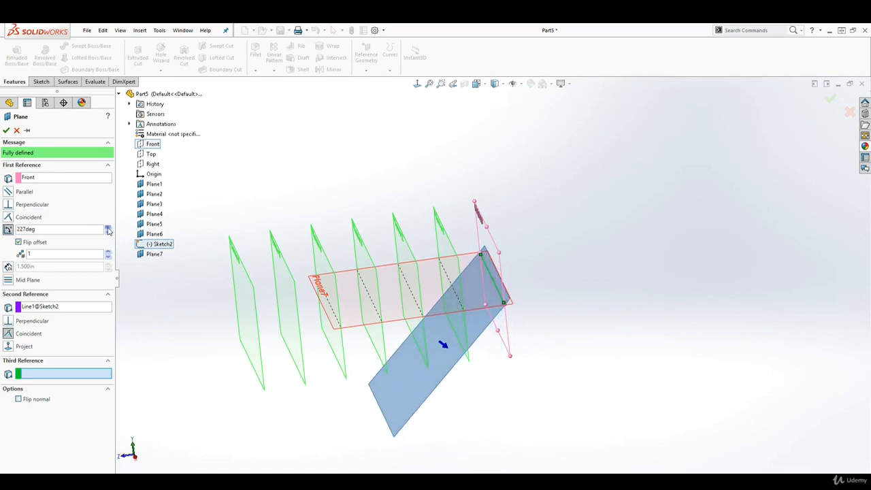
{"action": "left_click", "coordinate": [6, 131]}
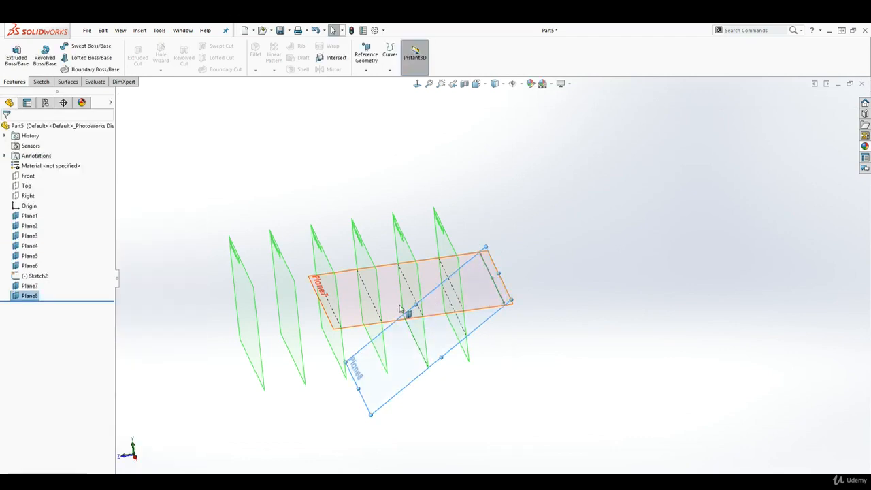
{"action": "middle_click_drag", "start_coordinate": [406, 306], "coordinate": [385, 291]}
{"action": "scroll", "coordinate": [386, 291], "scroll_direction": "down", "scroll_amount": 2}
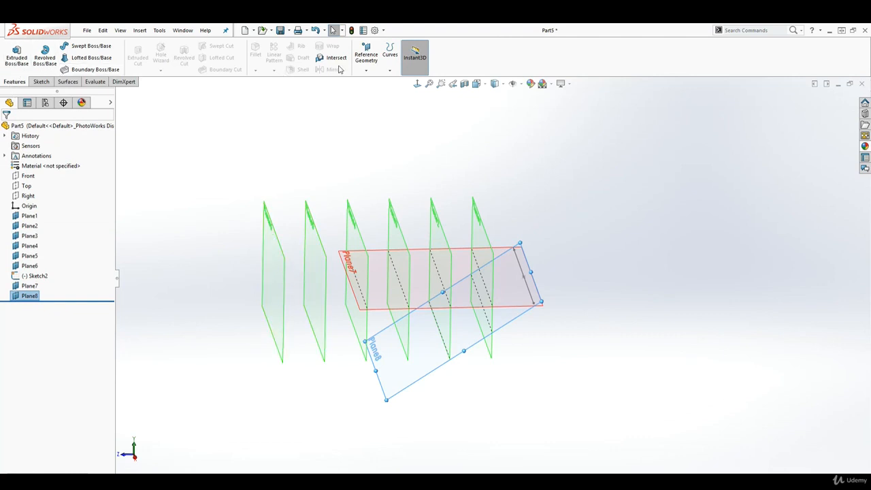
{"action": "left_click", "coordinate": [371, 59]}
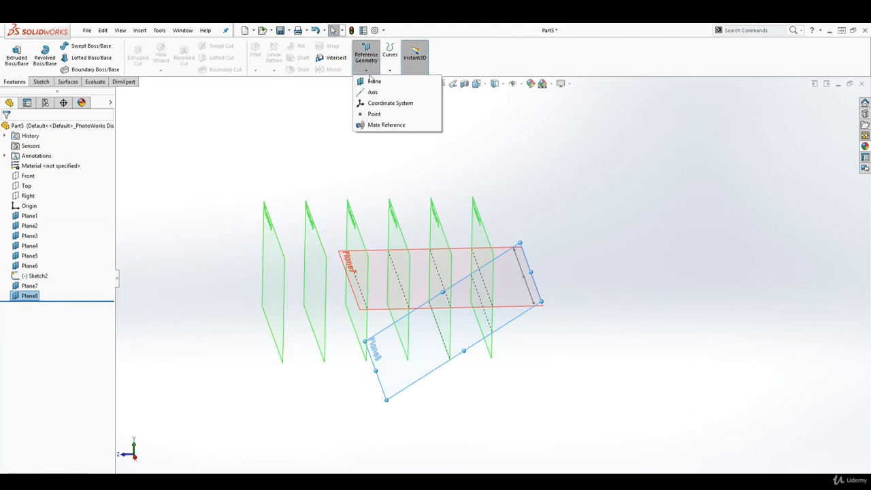
{"action": "left_click", "coordinate": [374, 81]}
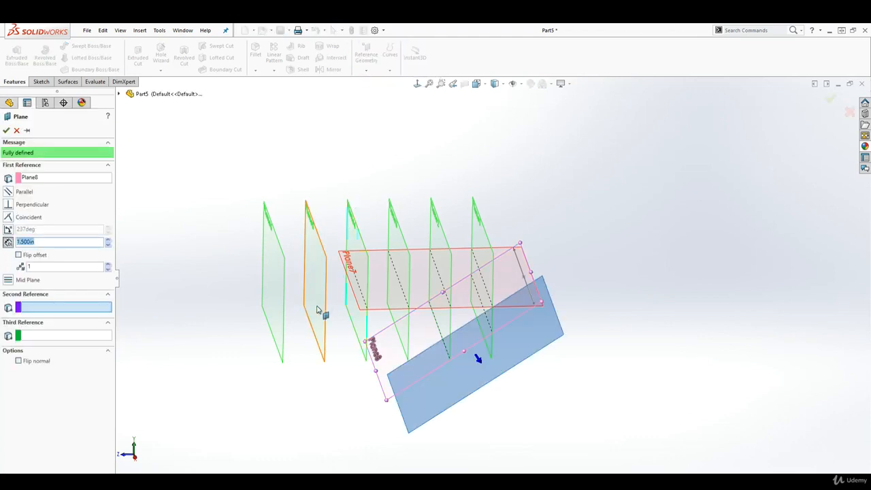
{"action": "left_click", "coordinate": [41, 178]}
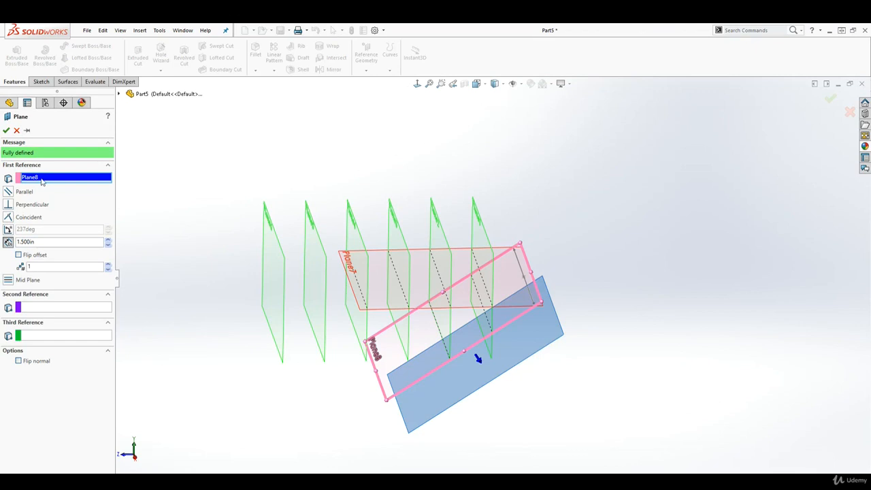
{"action": "left_click", "coordinate": [16, 130]}
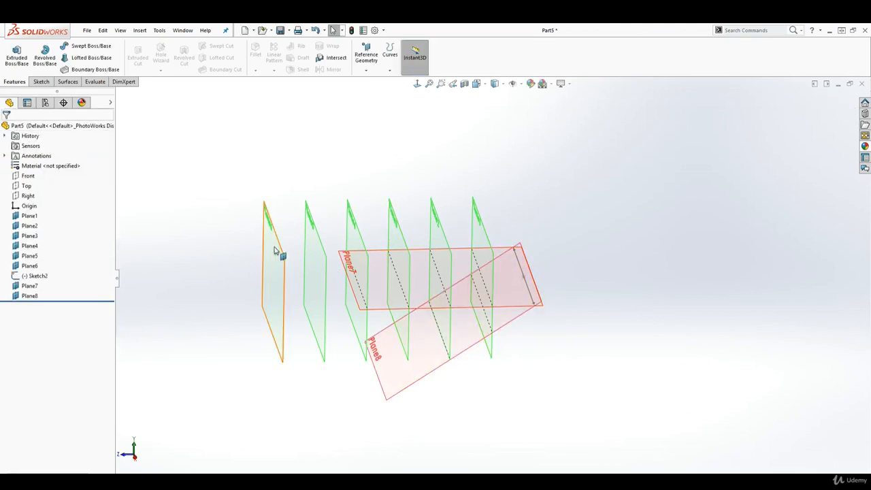
- Create Plane9 as the mid plane of Plane5 and Plane6, with the offset set to 0
{"action": "left_click", "coordinate": [365, 48]}
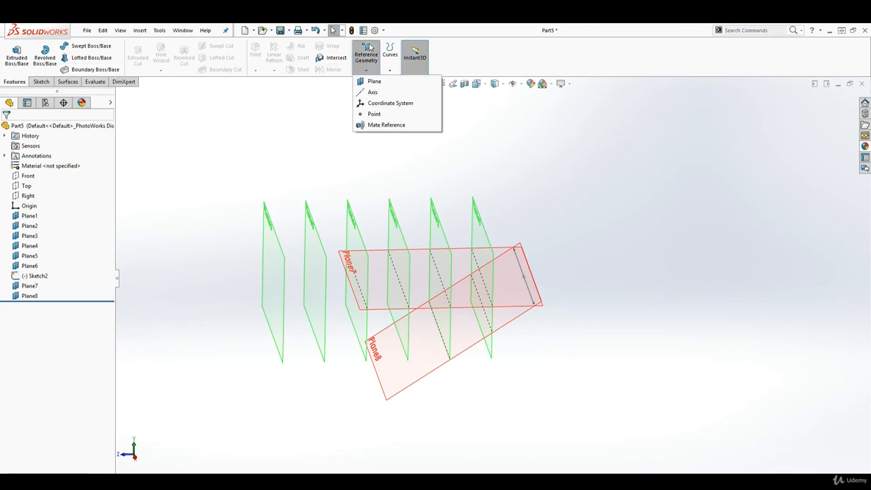
{"action": "left_click", "coordinate": [376, 82]}
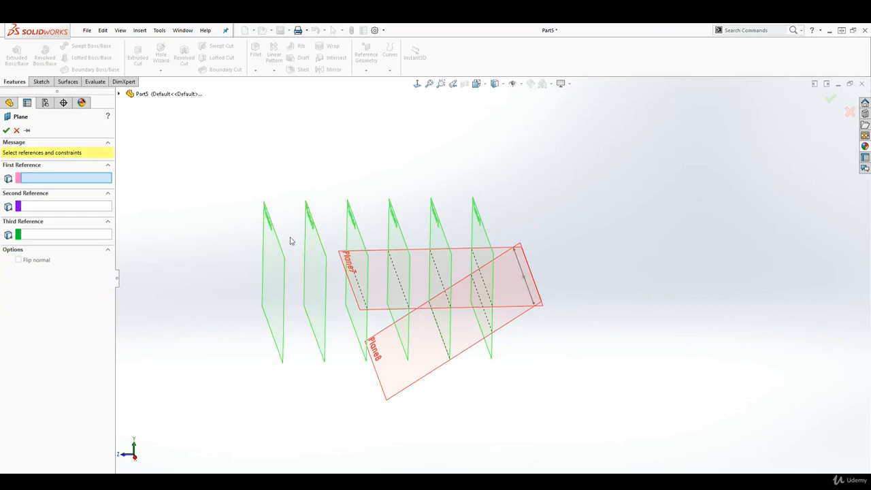
{"action": "left_click", "coordinate": [318, 259]}
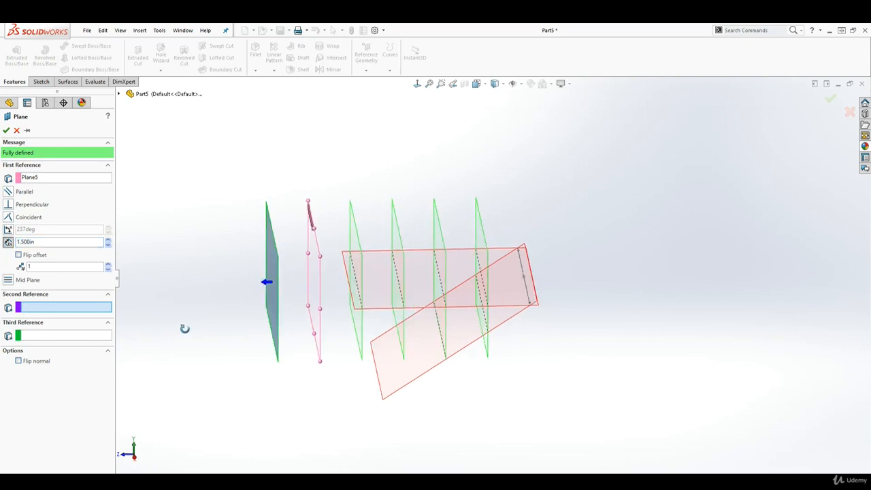
{"action": "left_click", "coordinate": [89, 242]}
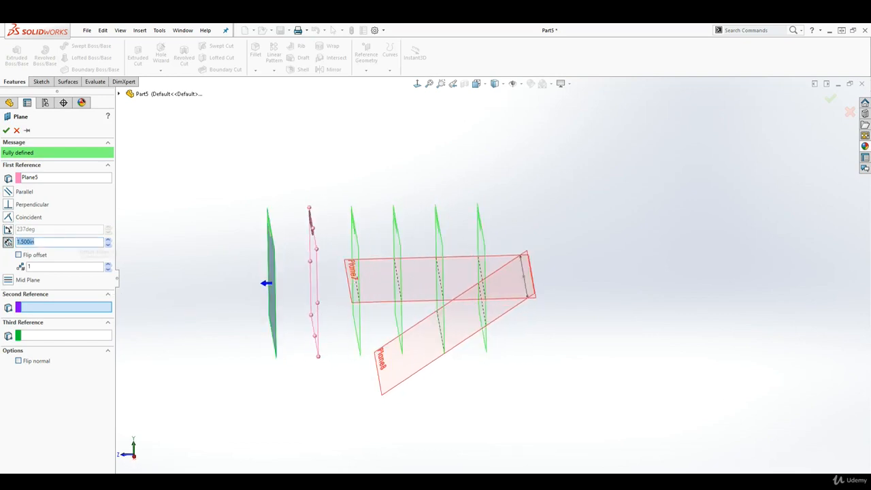
{"action": "type", "text": "0"}
{"action": "left_click", "coordinate": [12, 279]}
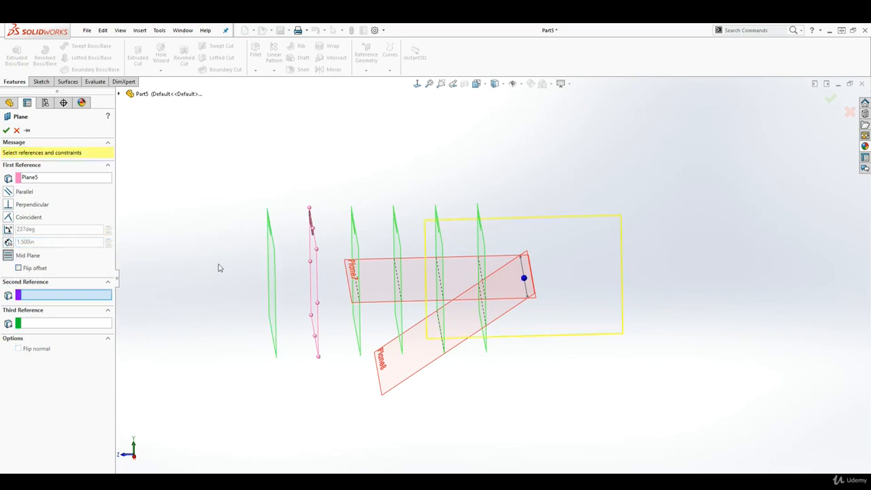
{"action": "left_click", "coordinate": [272, 282]}
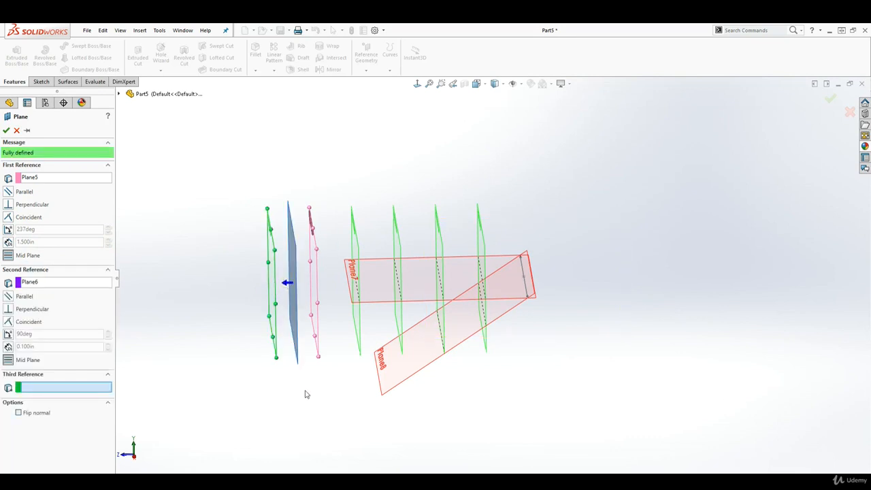
{"action": "middle_click_drag", "start_coordinate": [305, 352], "coordinate": [320, 391]}
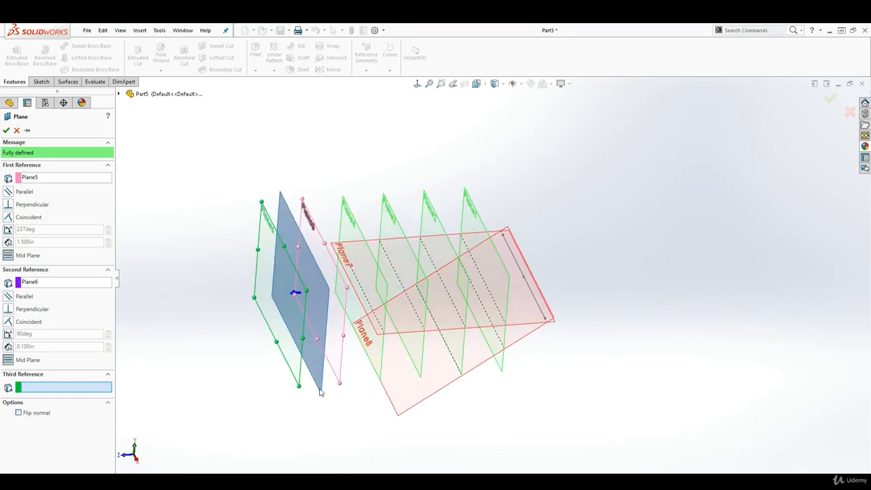
{"action": "left_click", "coordinate": [6, 131]}
{"action": "mouse_move", "coordinate": [453, 293]}
{"action": "middle_mouse_down"}
{"action": "mouse_move", "coordinate": [422, 225]}
{"action": "mouse_move", "coordinate": [455, 238]}
{"action": "mouse_move", "coordinate": [395, 228]}
{"action": "mouse_move", "coordinate": [431, 233]}
{"action": "mouse_move", "coordinate": [472, 220]}
{"action": "mouse_move", "coordinate": [442, 272]}
{"action": "mouse_move", "coordinate": [447, 241]}
{"action": "mouse_move", "coordinate": [424, 257]}
{"action": "mouse_move", "coordinate": [472, 260]}
{"action": "mouse_move", "coordinate": [433, 245]}
{"action": "mouse_move", "coordinate": [428, 233]}
{"action": "mouse_move", "coordinate": [454, 224]}
{"action": "mouse_move", "coordinate": [443, 254]}
{"action": "middle_mouse_up"}
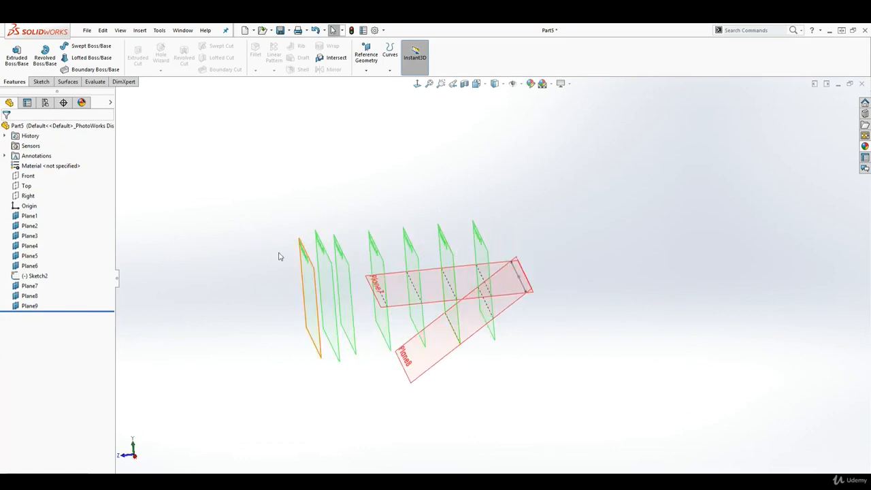